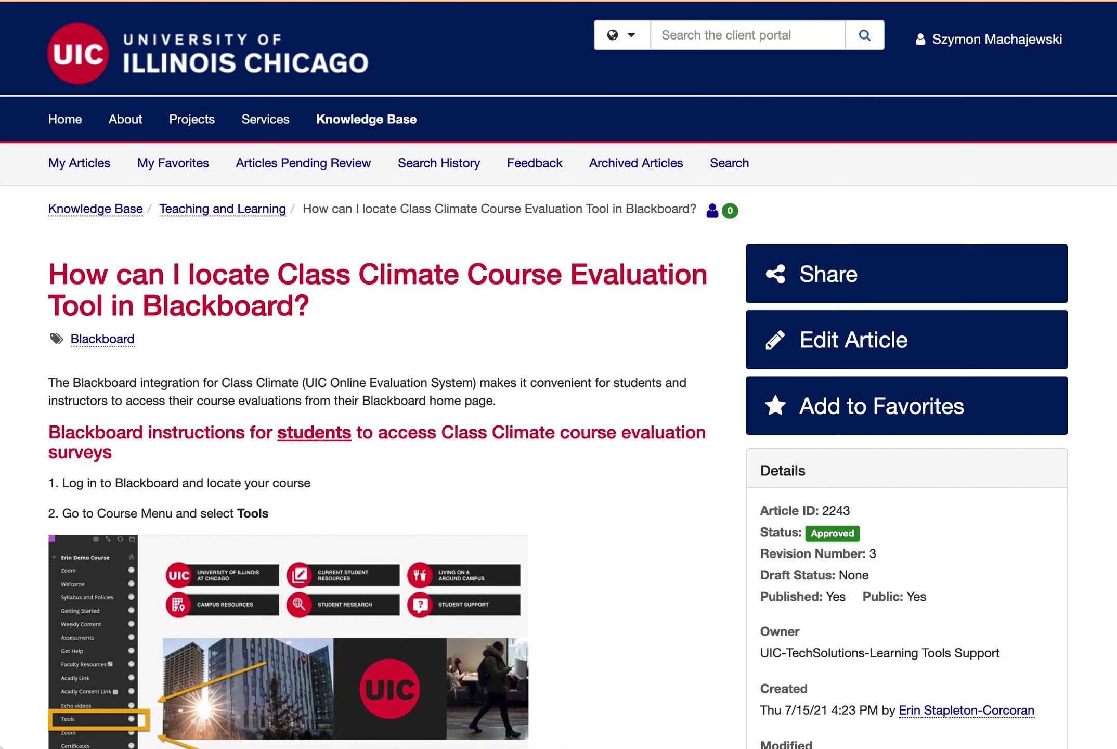
Scroll through the UIC Knowledge Base Class Climate article's instructions down to step 3
{"action": "scroll", "coordinate": [489, 337], "scroll_direction": "down", "scroll_amount": 3}
{"action": "scroll", "coordinate": [489, 337], "scroll_direction": "down", "scroll_amount": 8}
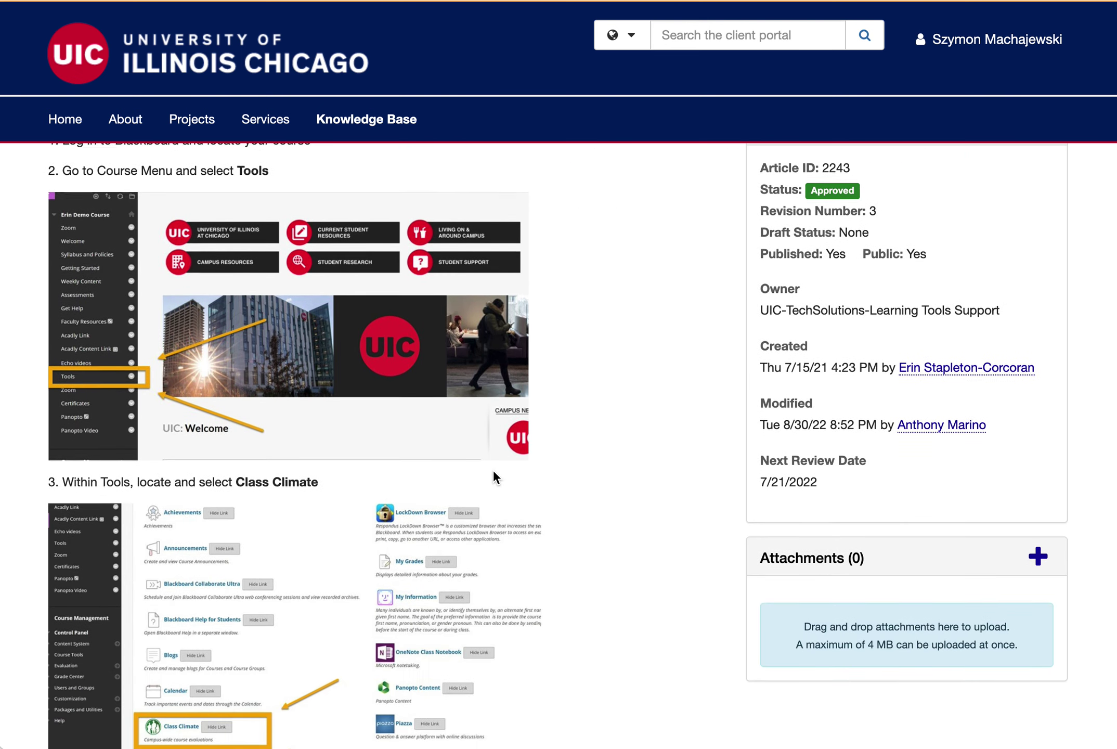
{"action": "scroll", "coordinate": [110, 384], "scroll_direction": "down", "scroll_amount": 2}
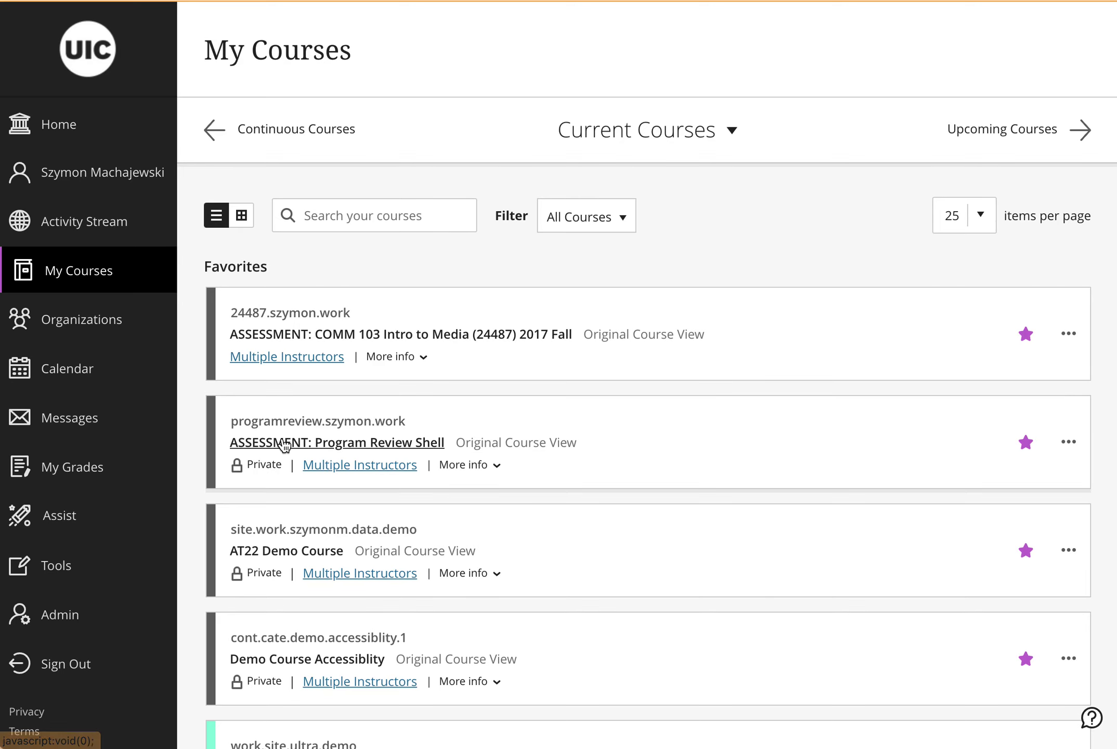
Open Demo Course Accessiblity and begin adding a Tool Link to its course menu
{"action": "left_click", "coordinate": [295, 666]}
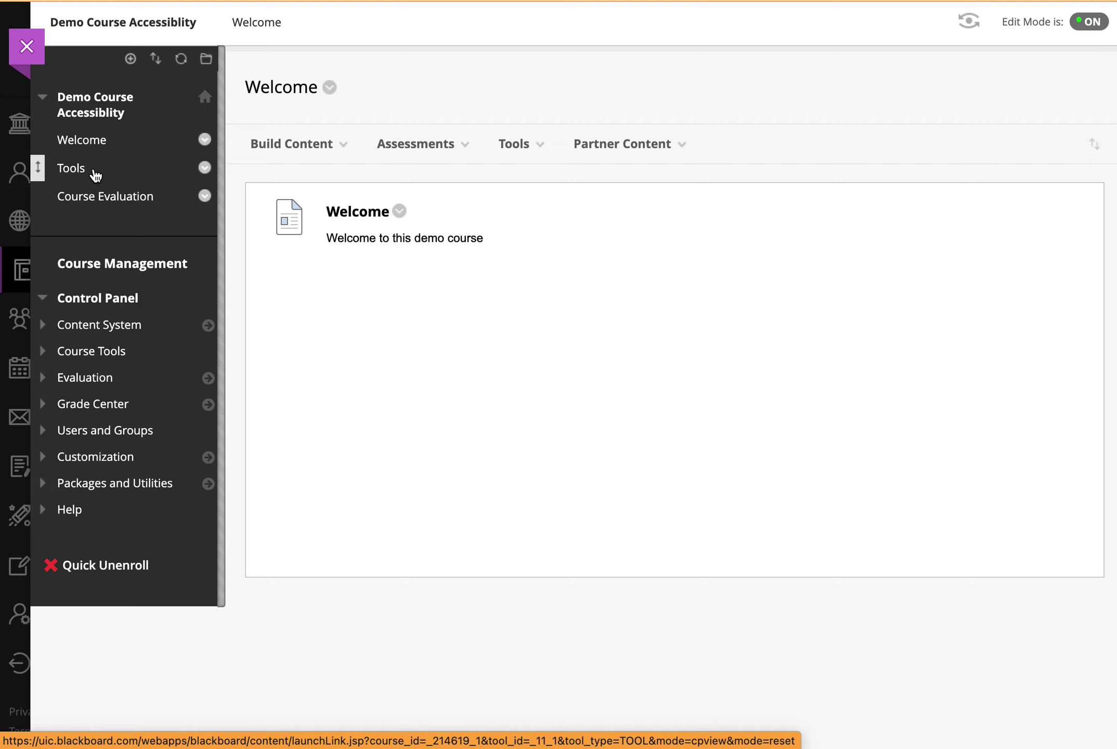
{"action": "left_click", "coordinate": [131, 59]}
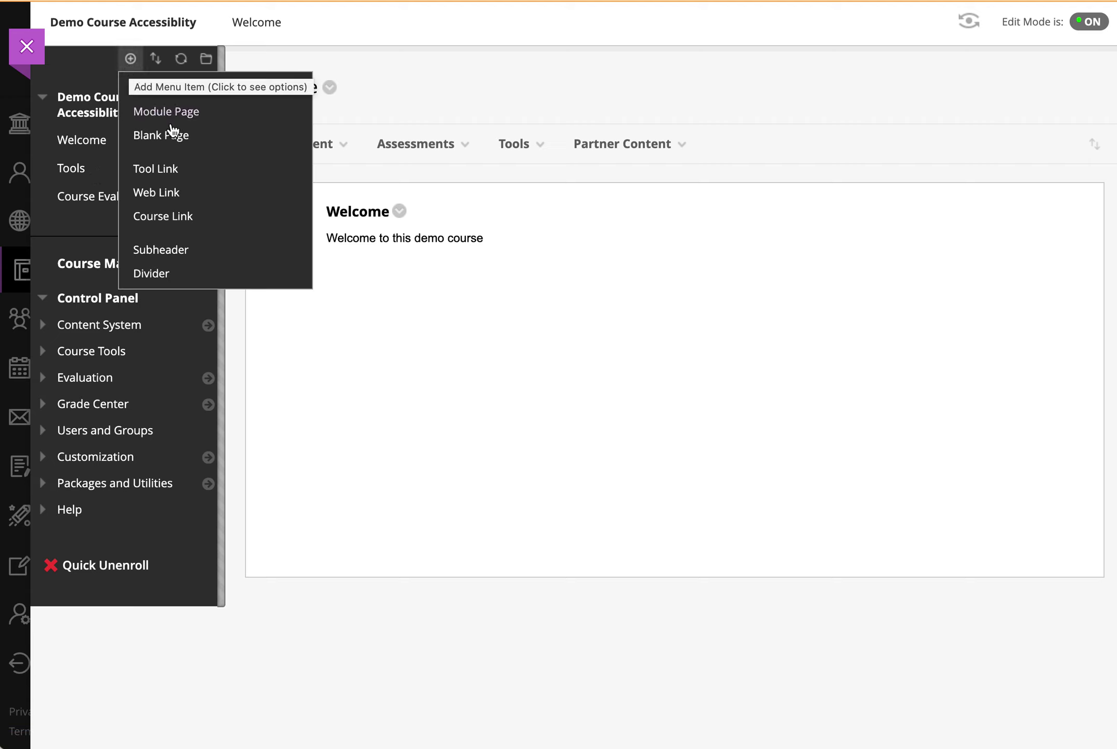
{"action": "left_click", "coordinate": [202, 174]}
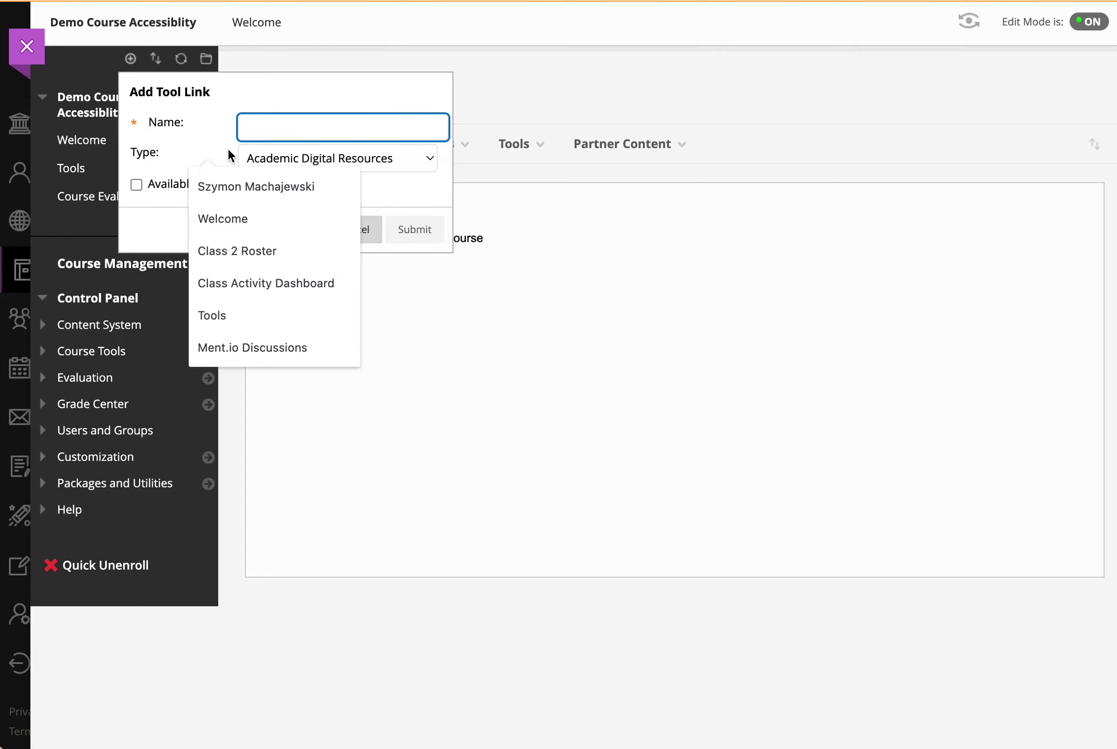
Fill in the link as 'Tools' of type Tools Area, made available, then cancel it
{"action": "type", "text": "Tools"}
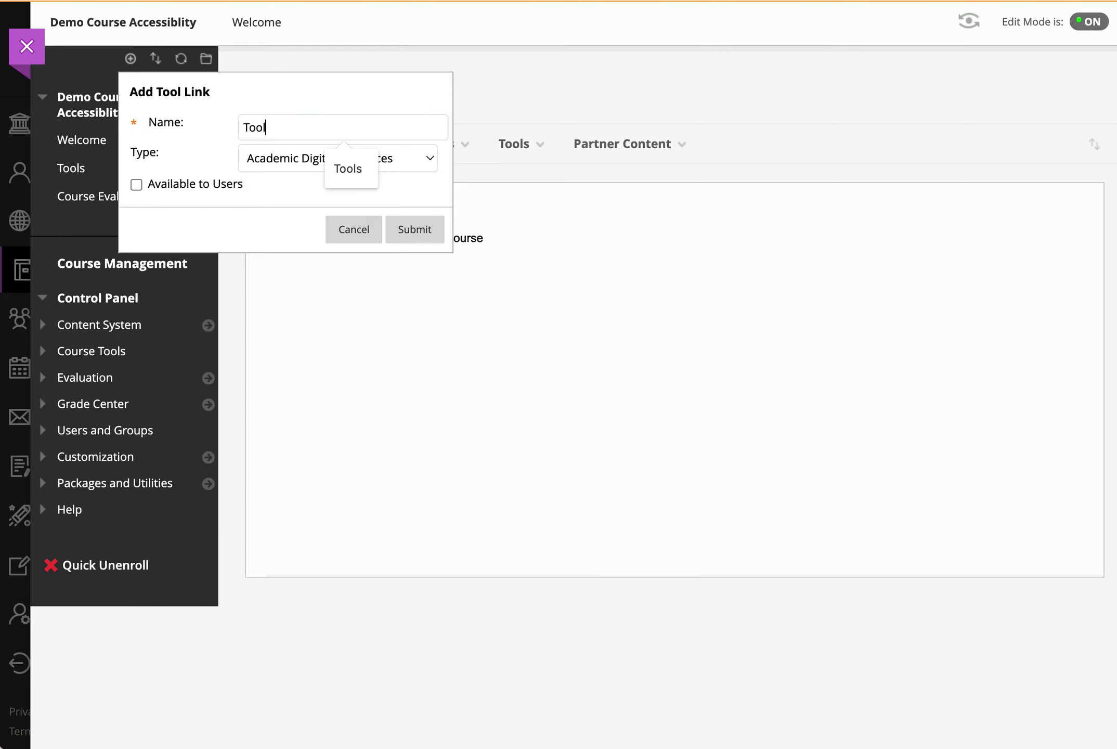
{"action": "left_click", "coordinate": [307, 158]}
{"action": "left_click", "coordinate": [308, 156]}
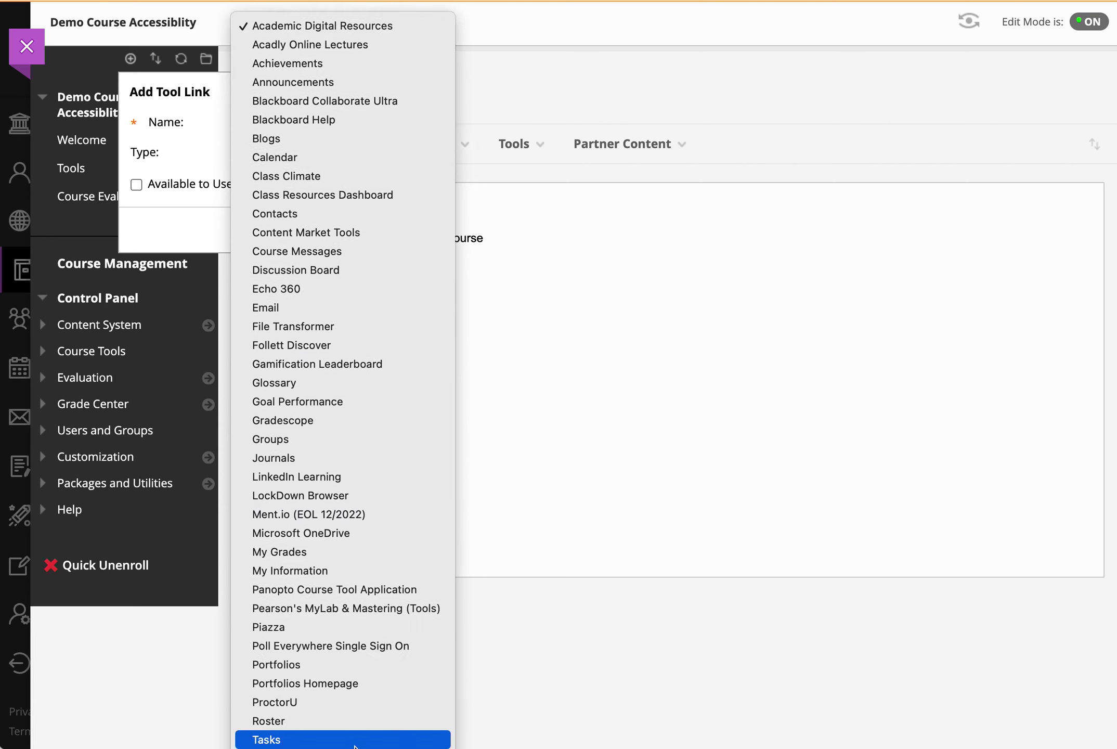
{"action": "left_click", "coordinate": [354, 741]}
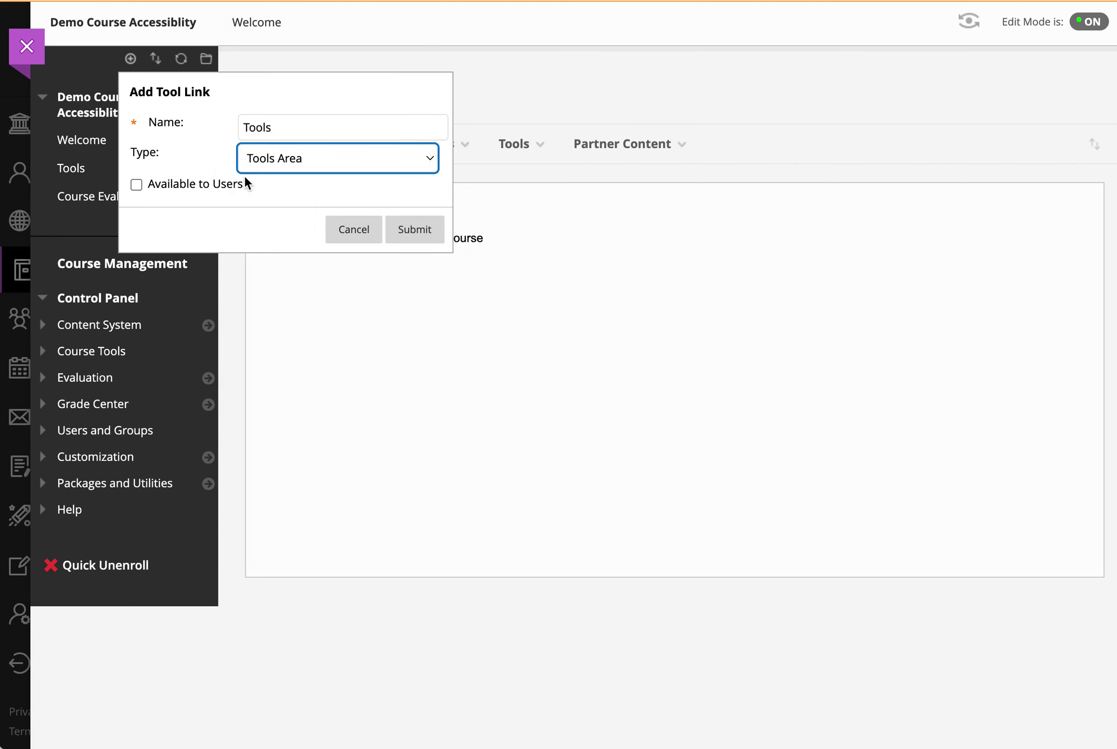
{"action": "left_click", "coordinate": [209, 184]}
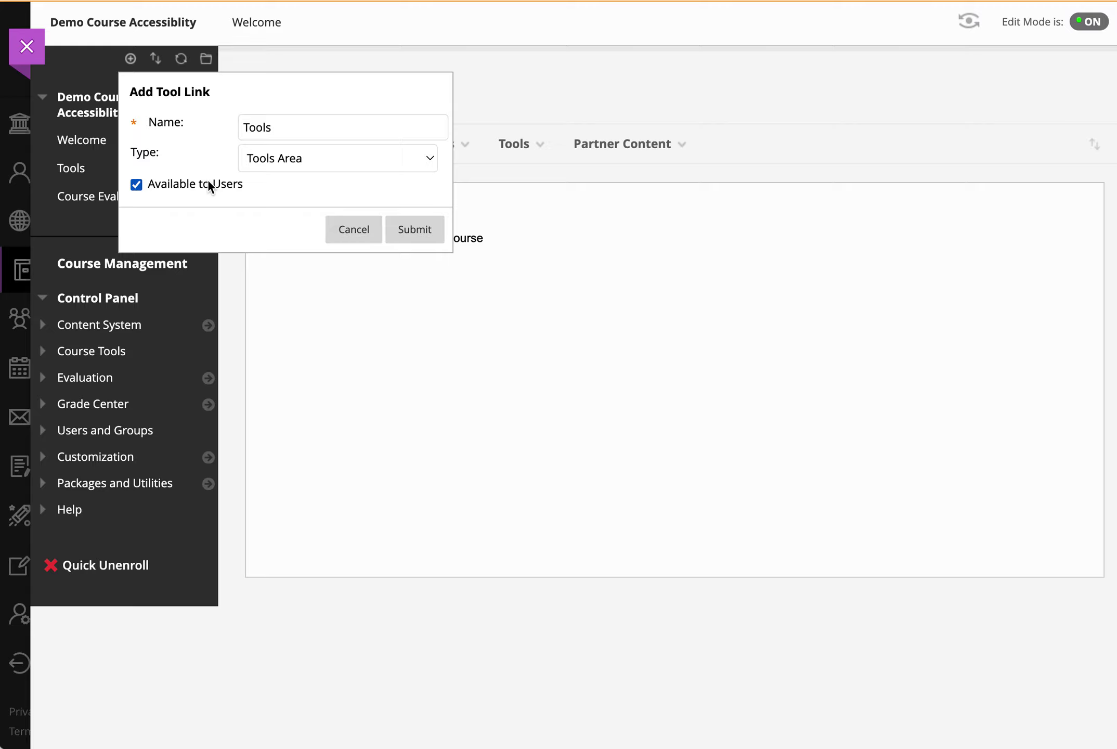
{"action": "left_click", "coordinate": [356, 231]}
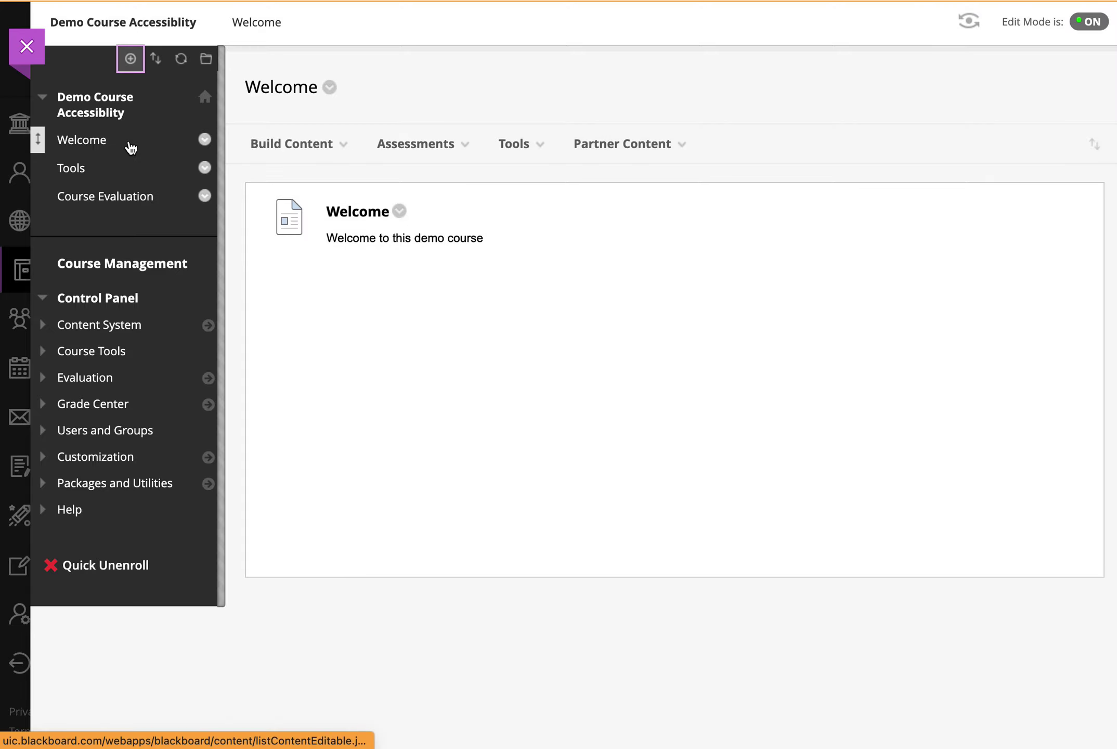
Open the course's Tools page and find Class Climate in the tool list
{"action": "left_click", "coordinate": [79, 174]}
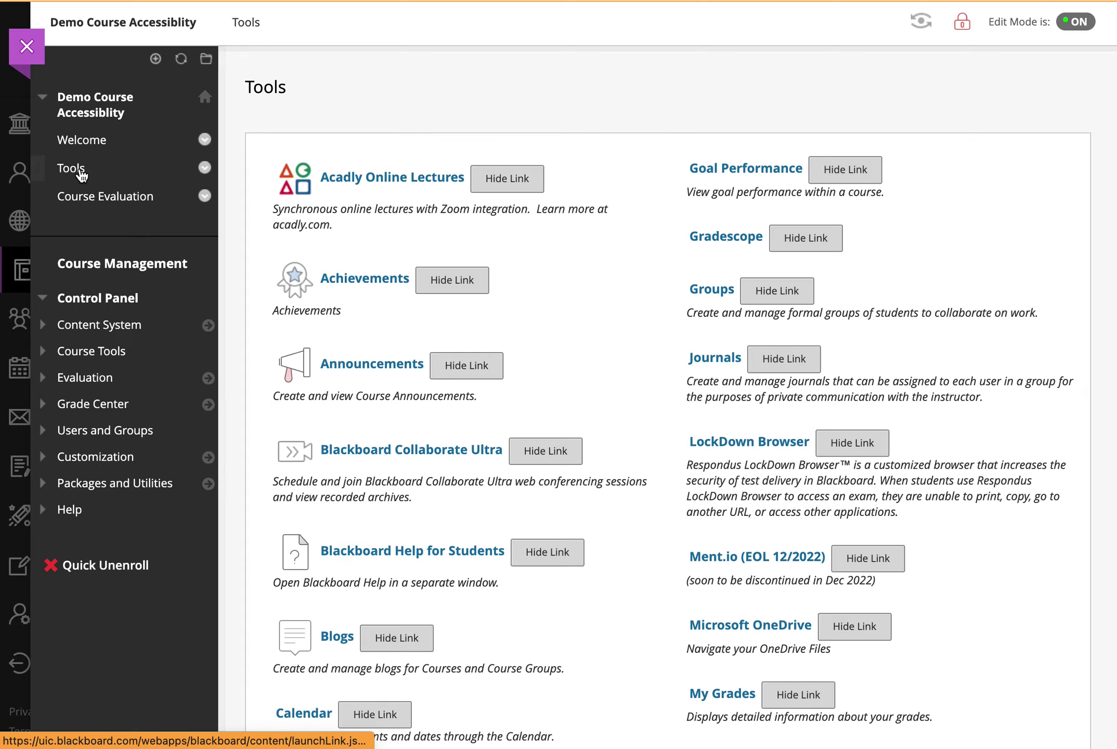
{"action": "scroll", "coordinate": [507, 281], "scroll_direction": "down", "scroll_amount": 6}
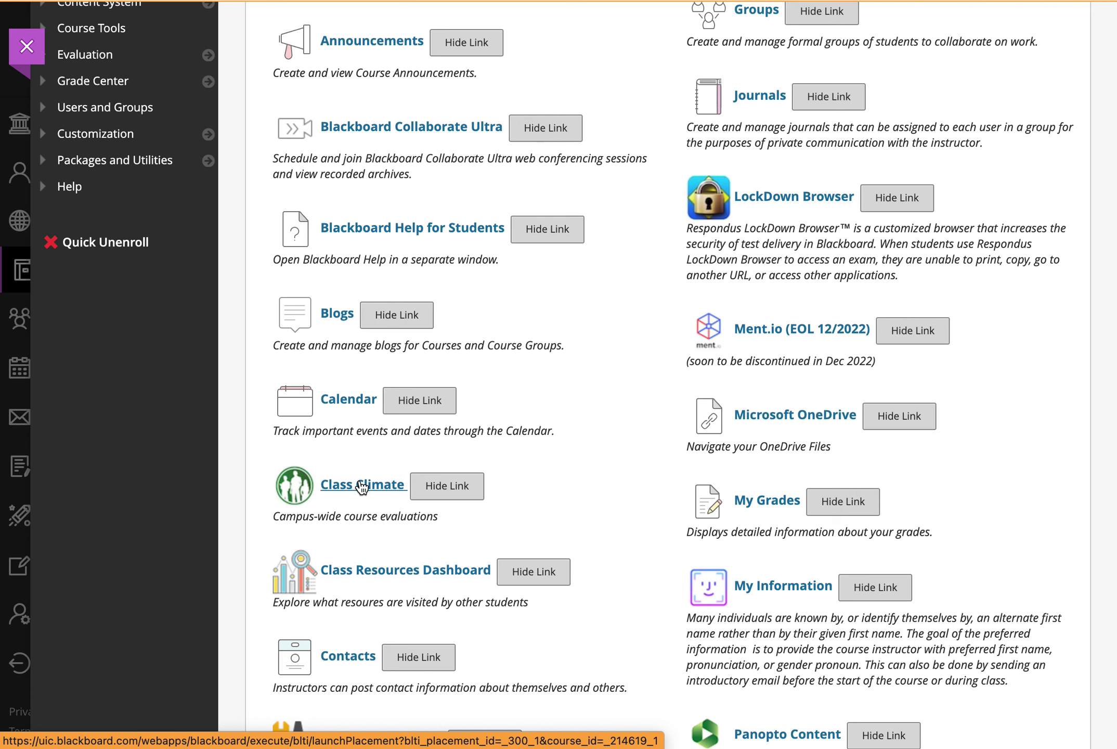
{"action": "scroll", "coordinate": [362, 486], "scroll_direction": "up", "scroll_amount": 6}
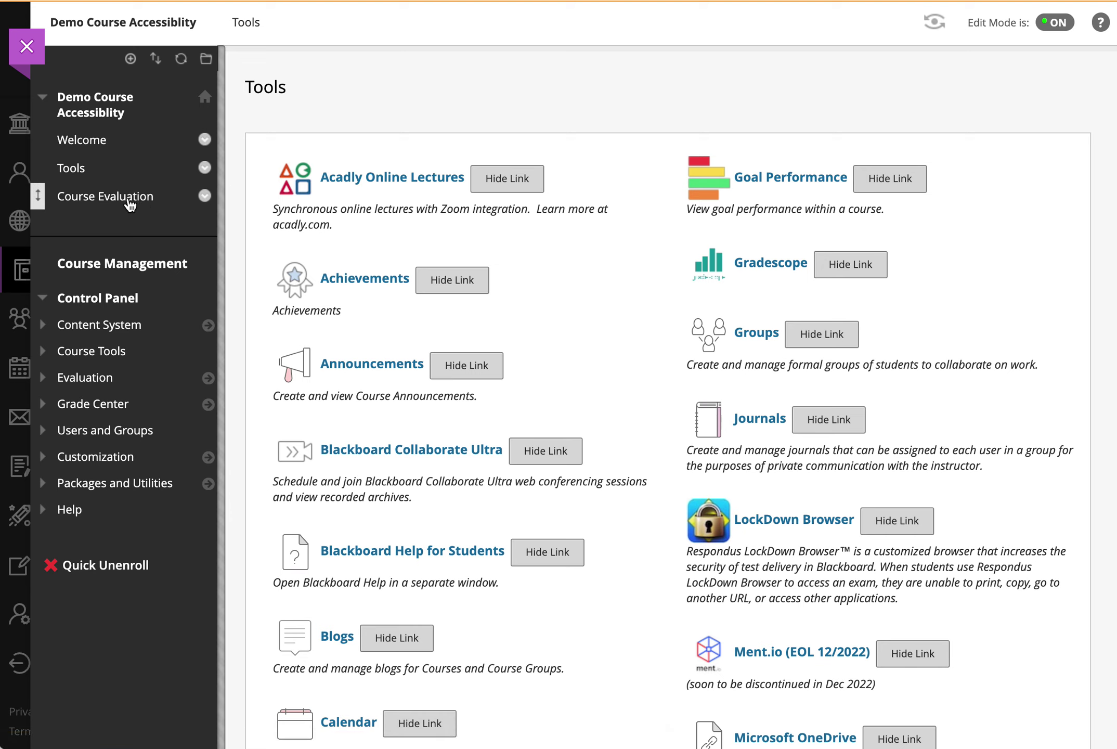
In the Course Evaluation area, start a Class Climate link via Tools > More Tools
{"action": "left_click", "coordinate": [129, 197]}
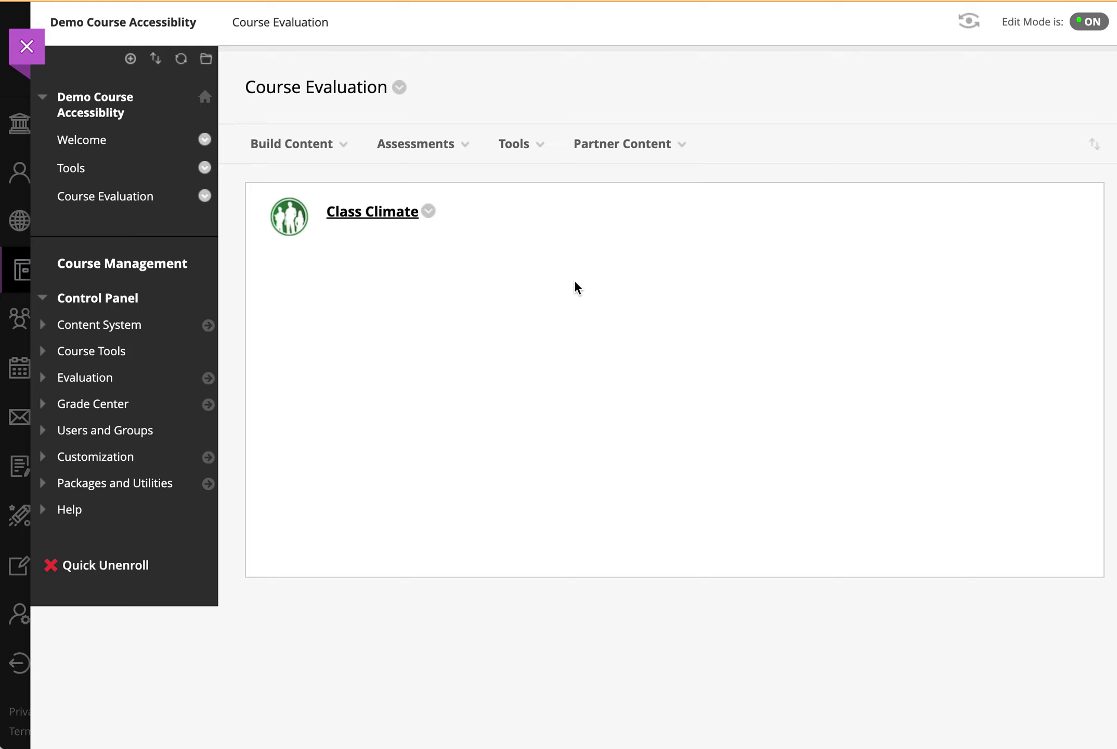
{"action": "left_click", "coordinate": [523, 146]}
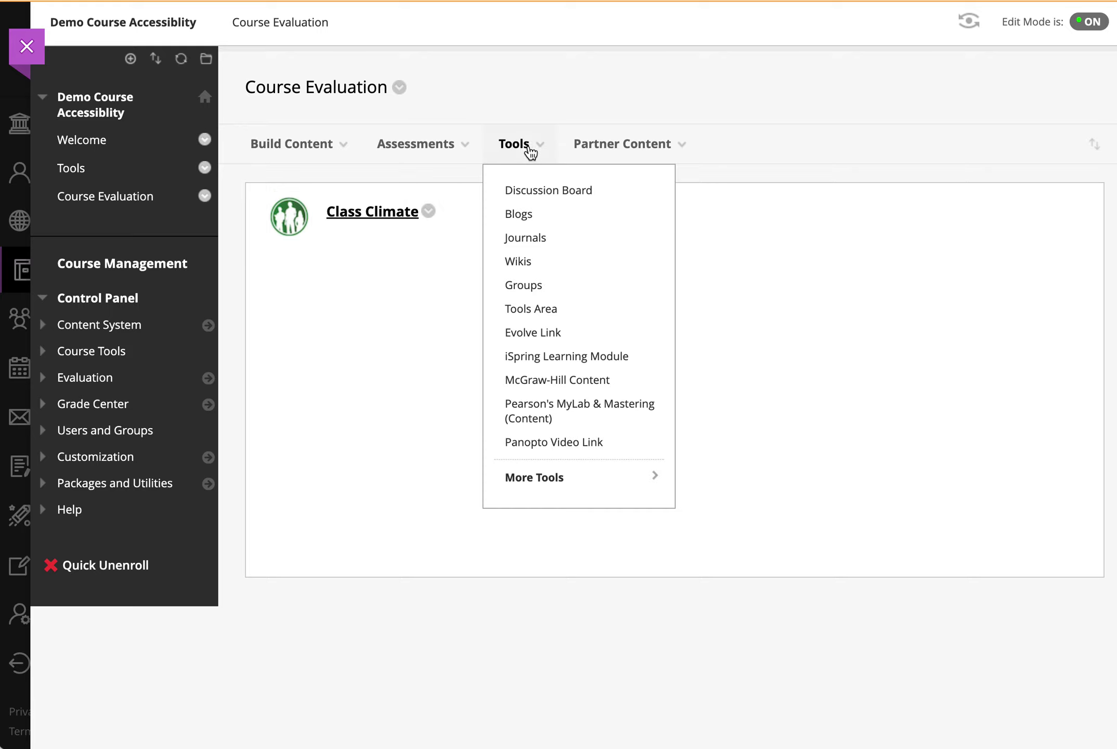
{"action": "left_click", "coordinate": [622, 479]}
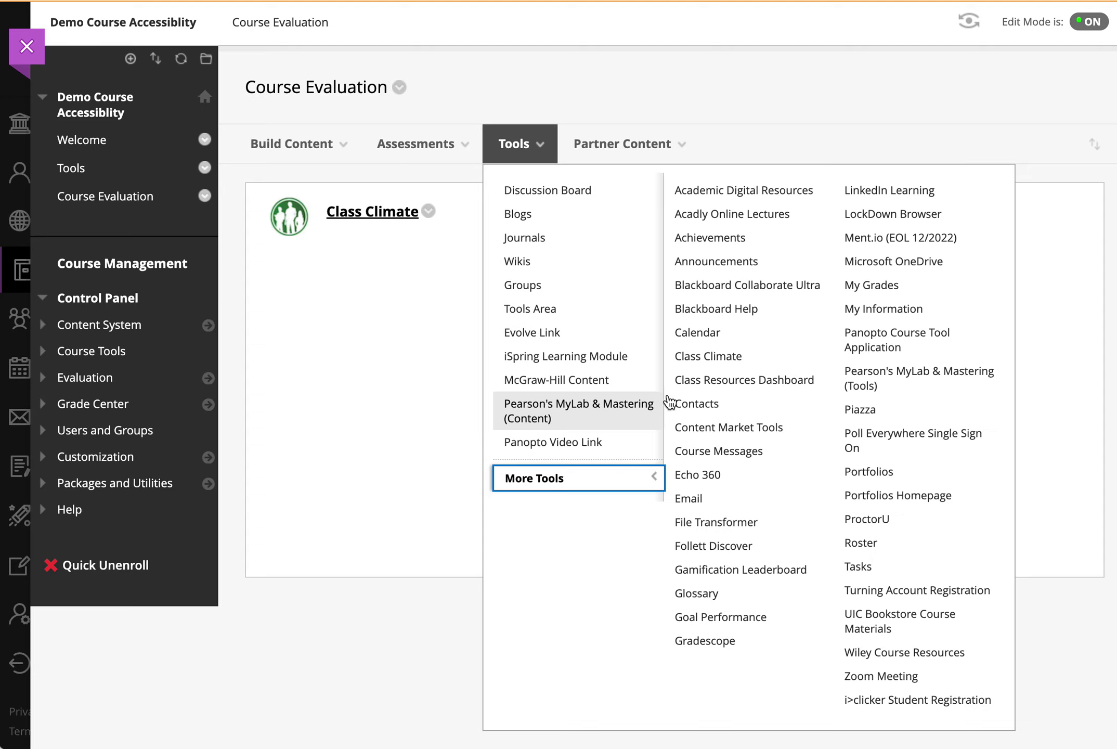
{"action": "left_click", "coordinate": [721, 358]}
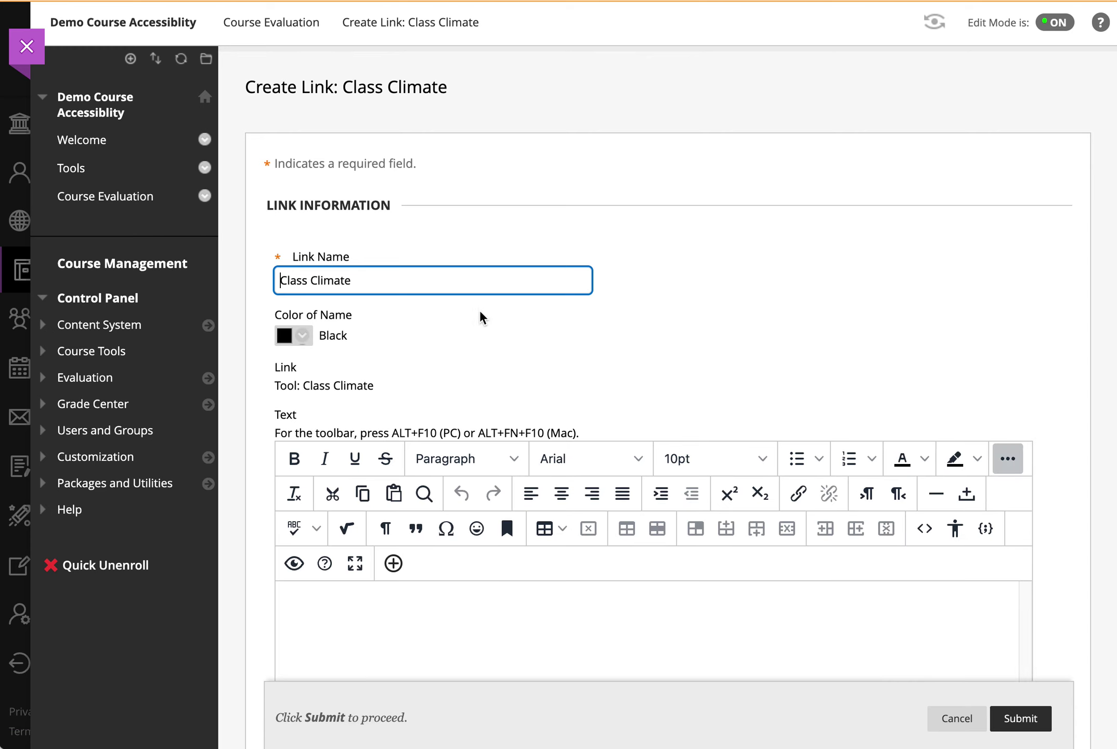
Add the text 'Please complete evaluations by 12/10/22' to the Class Climate link and submit it
{"action": "triple_click", "coordinate": [371, 280]}
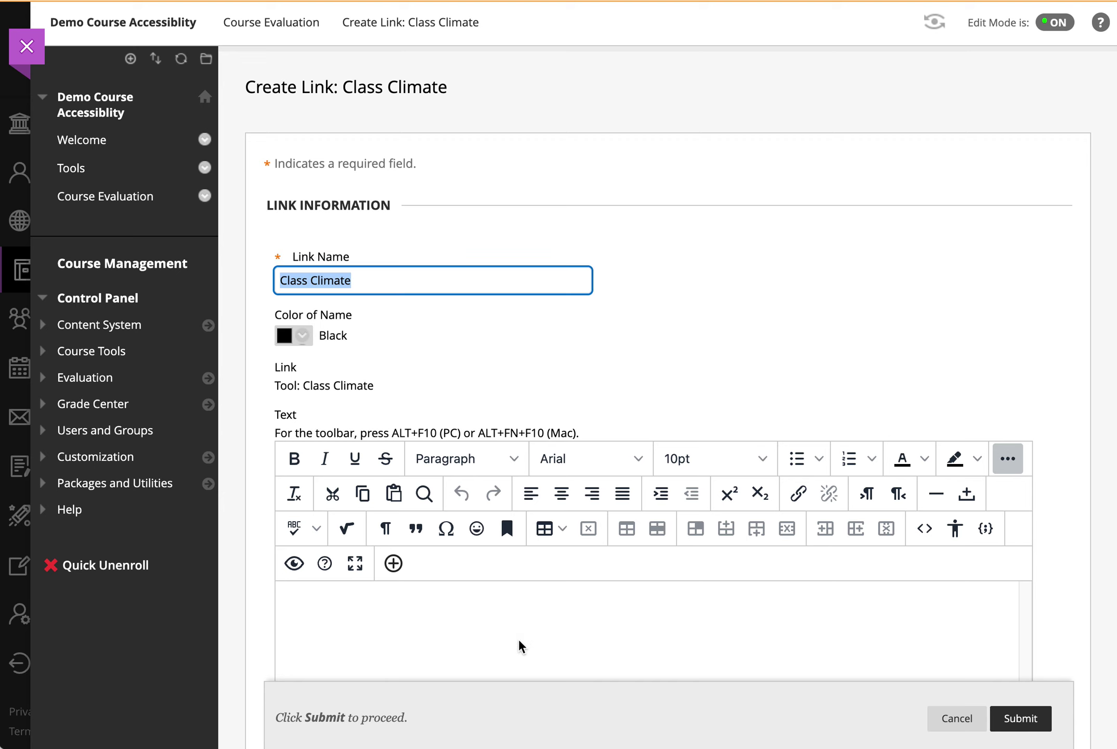
{"action": "scroll", "coordinate": [630, 446], "scroll_direction": "down", "scroll_amount": 5}
{"action": "left_click", "coordinate": [571, 400]}
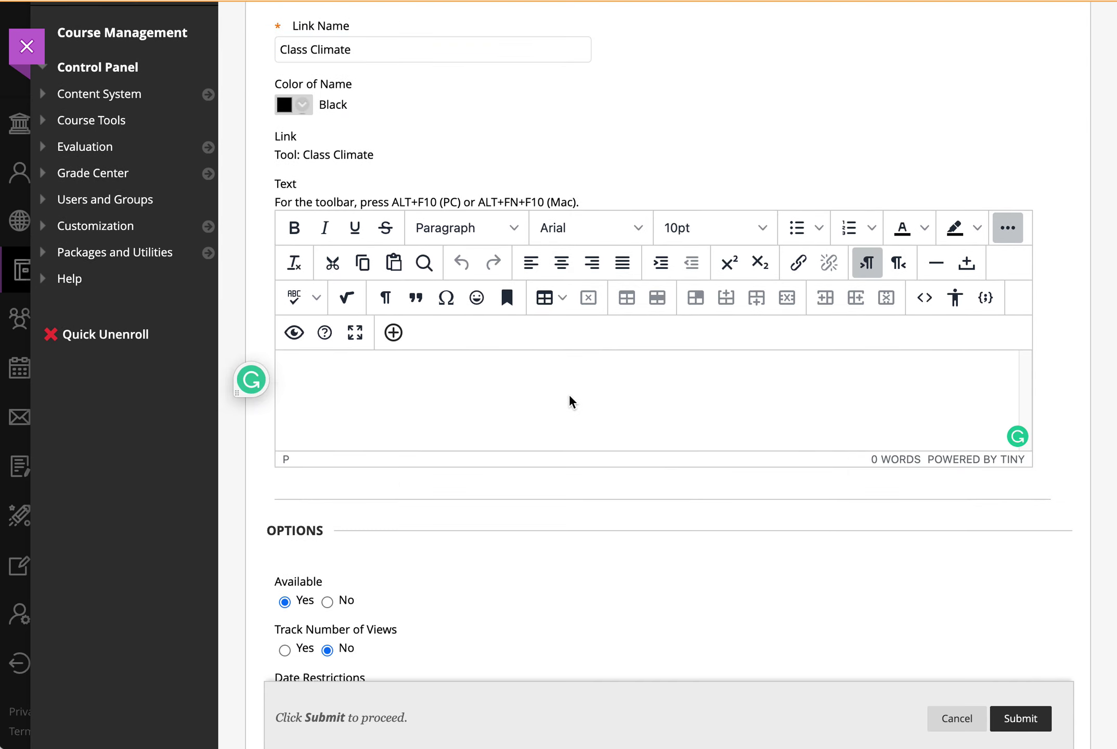
{"action": "type", "text": "Please complete evalua"}
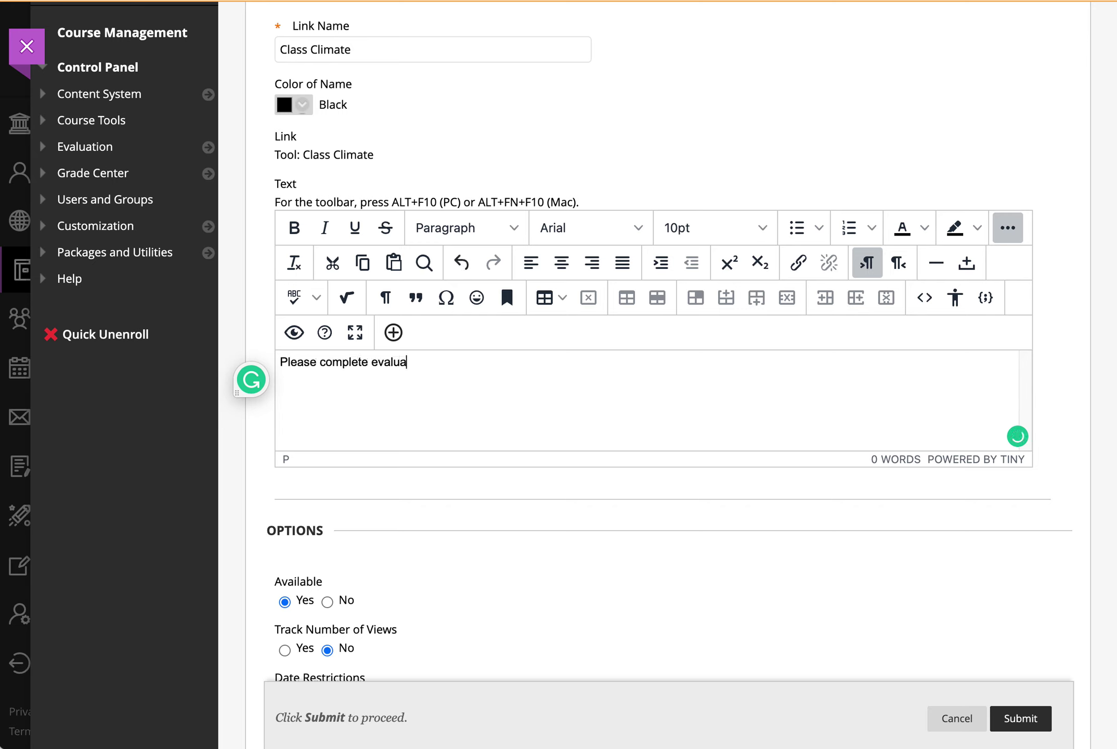
{"action": "type", "text": "tions by 12/10/22"}
{"action": "scroll", "coordinate": [618, 489], "scroll_direction": "down", "scroll_amount": 5}
{"action": "scroll", "coordinate": [618, 489], "scroll_direction": "up", "scroll_amount": 10}
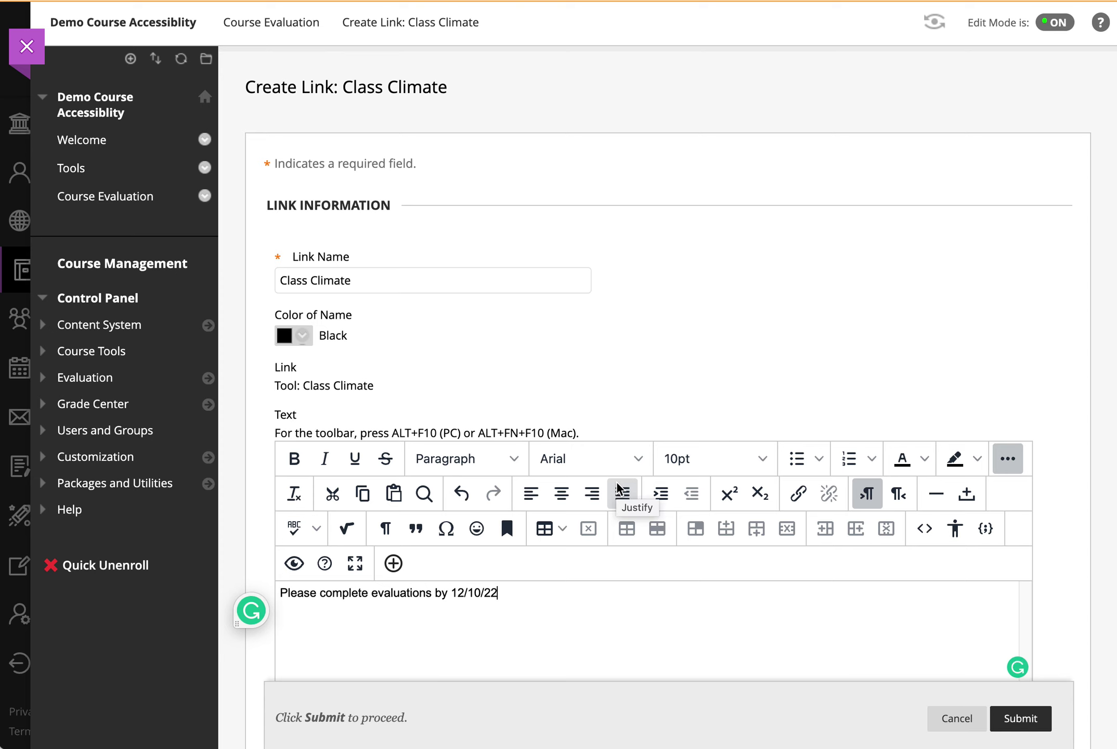
{"action": "scroll", "coordinate": [731, 334], "scroll_direction": "down", "scroll_amount": 10}
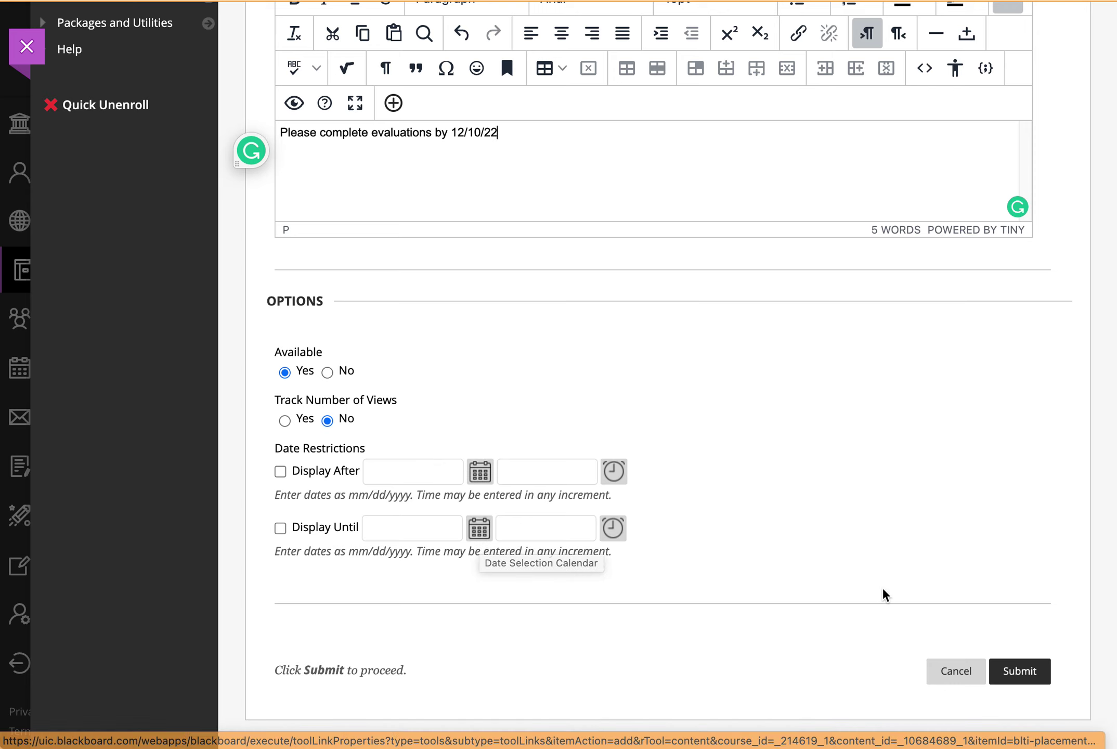
{"action": "left_click", "coordinate": [1012, 669]}
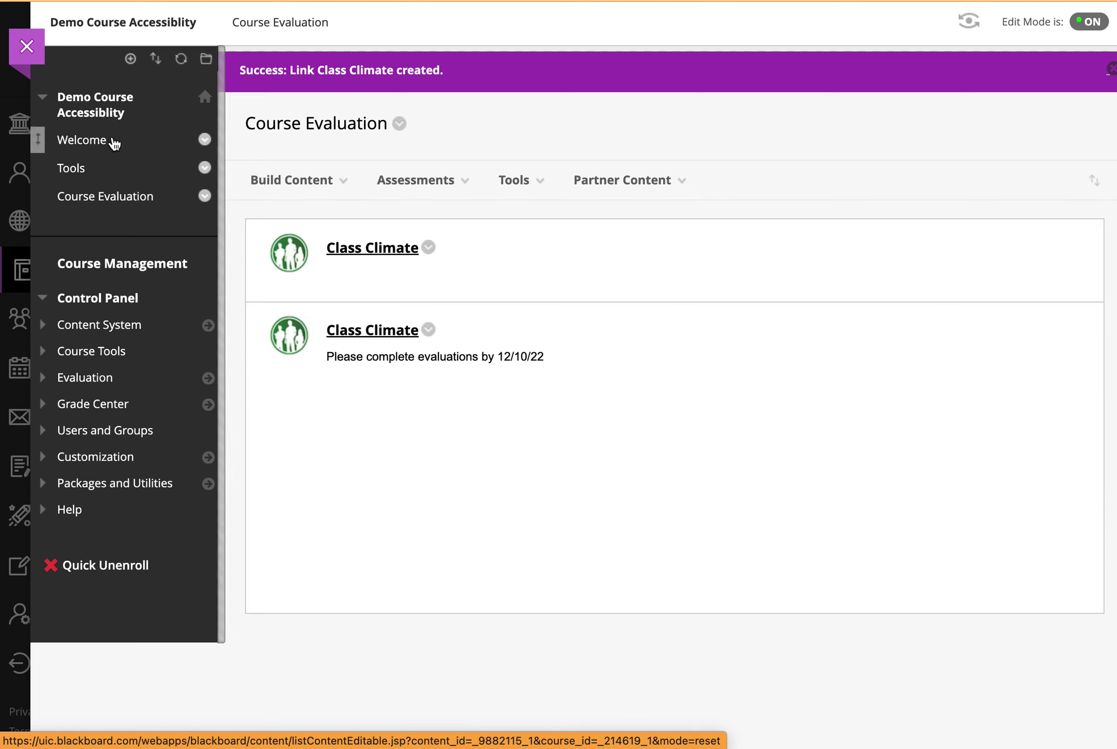
Check the course's Welcome page and Tools page listing
{"action": "left_click", "coordinate": [94, 142]}
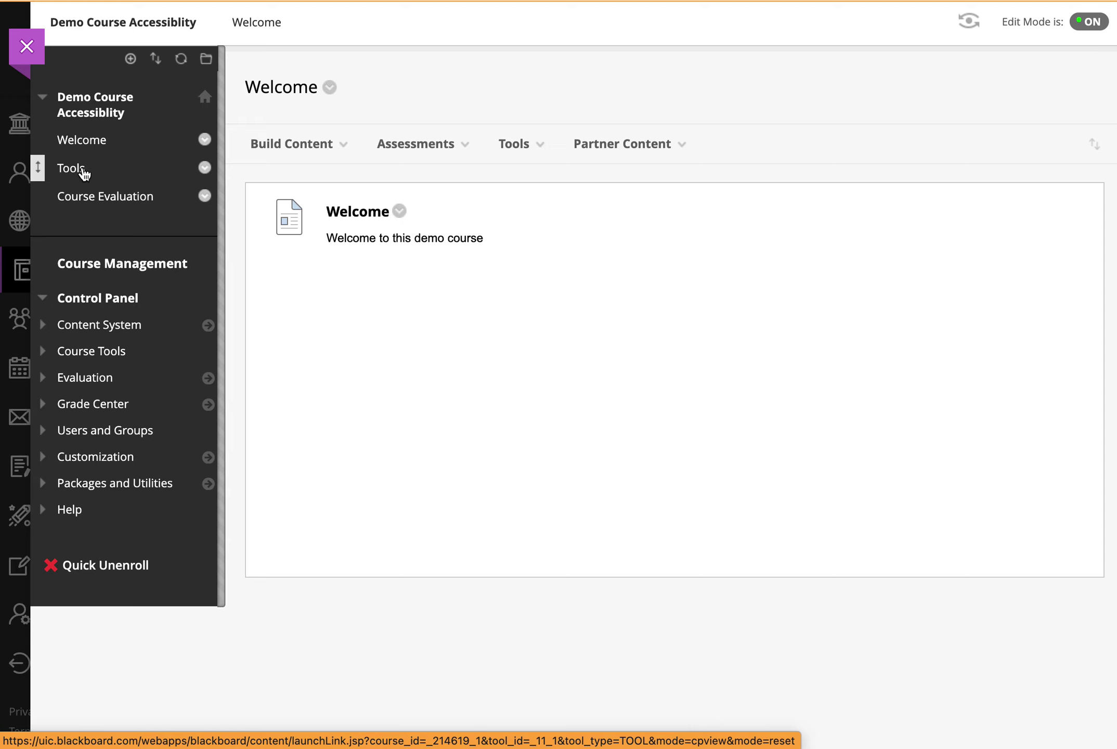
{"action": "left_click", "coordinate": [78, 170]}
{"action": "scroll", "coordinate": [517, 292], "scroll_direction": "down", "scroll_amount": 7}
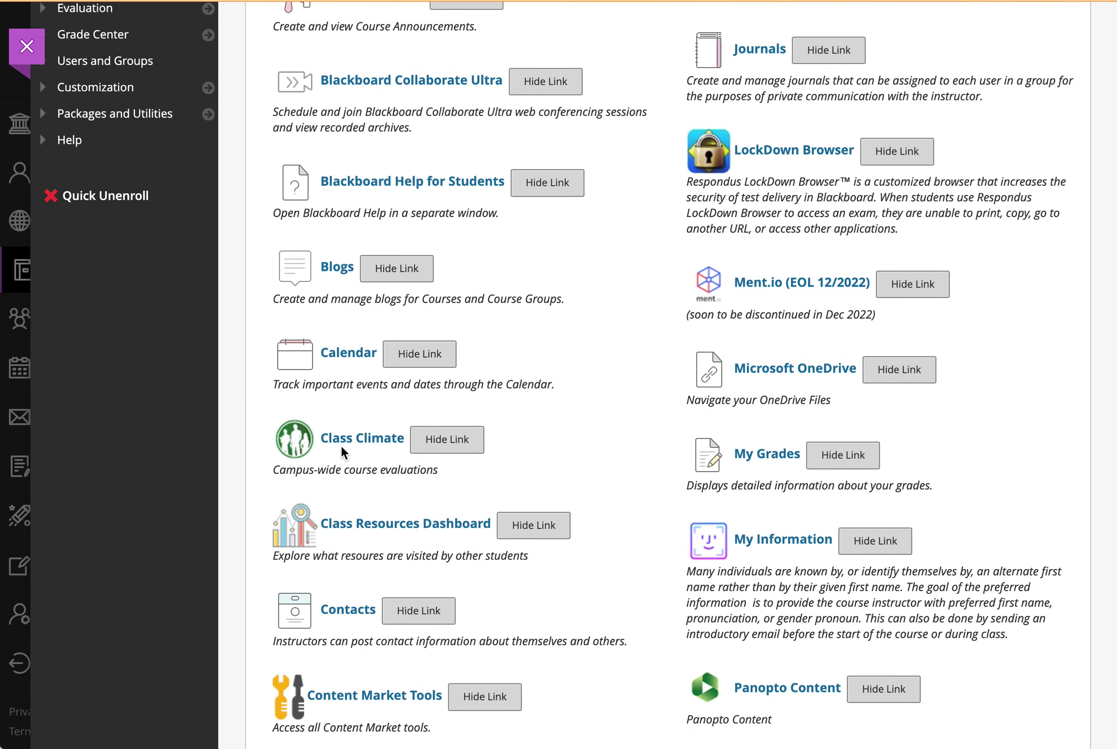
{"action": "scroll", "coordinate": [341, 444], "scroll_direction": "up", "scroll_amount": 7}
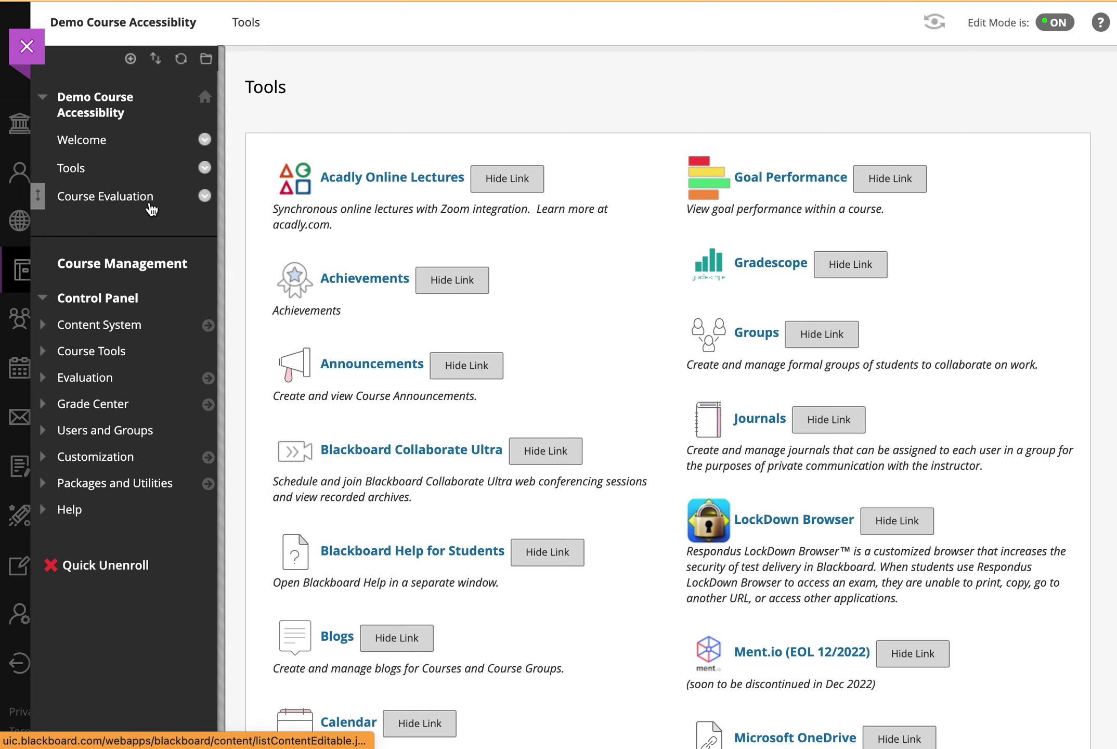
Delete the Class Climate link without a note from Course Evaluation and close the course
{"action": "left_click", "coordinate": [122, 201]}
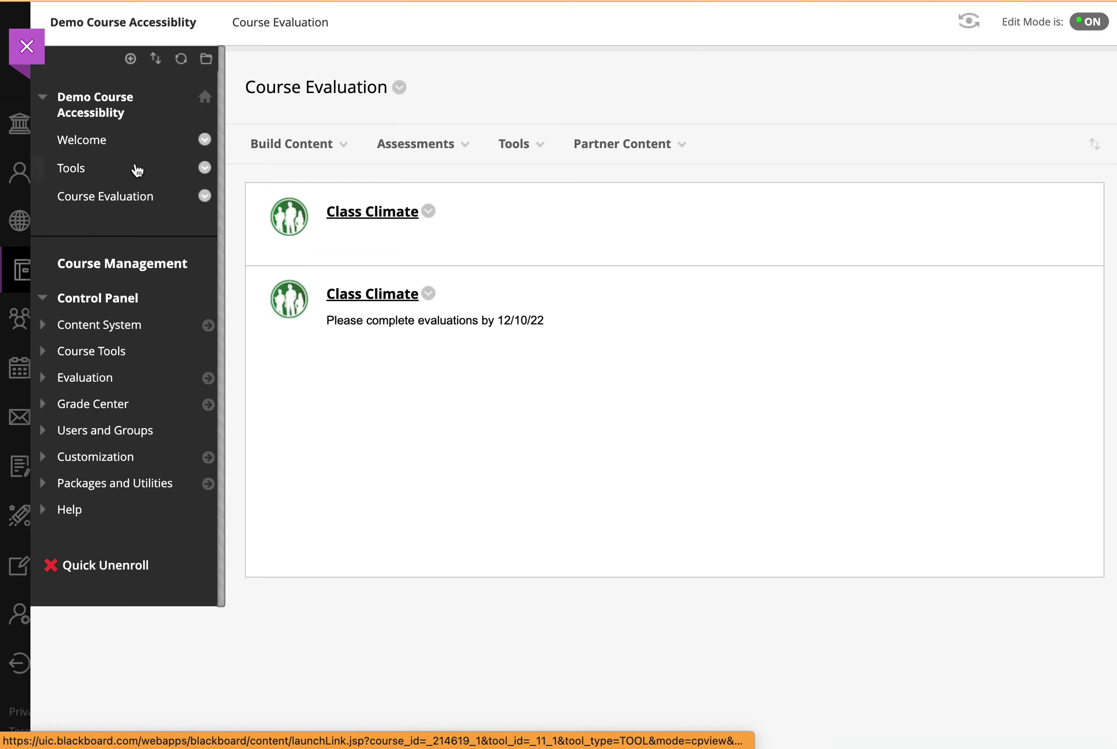
{"action": "left_click", "coordinate": [429, 211]}
{"action": "left_click", "coordinate": [474, 536]}
{"action": "left_click", "coordinate": [743, 78]}
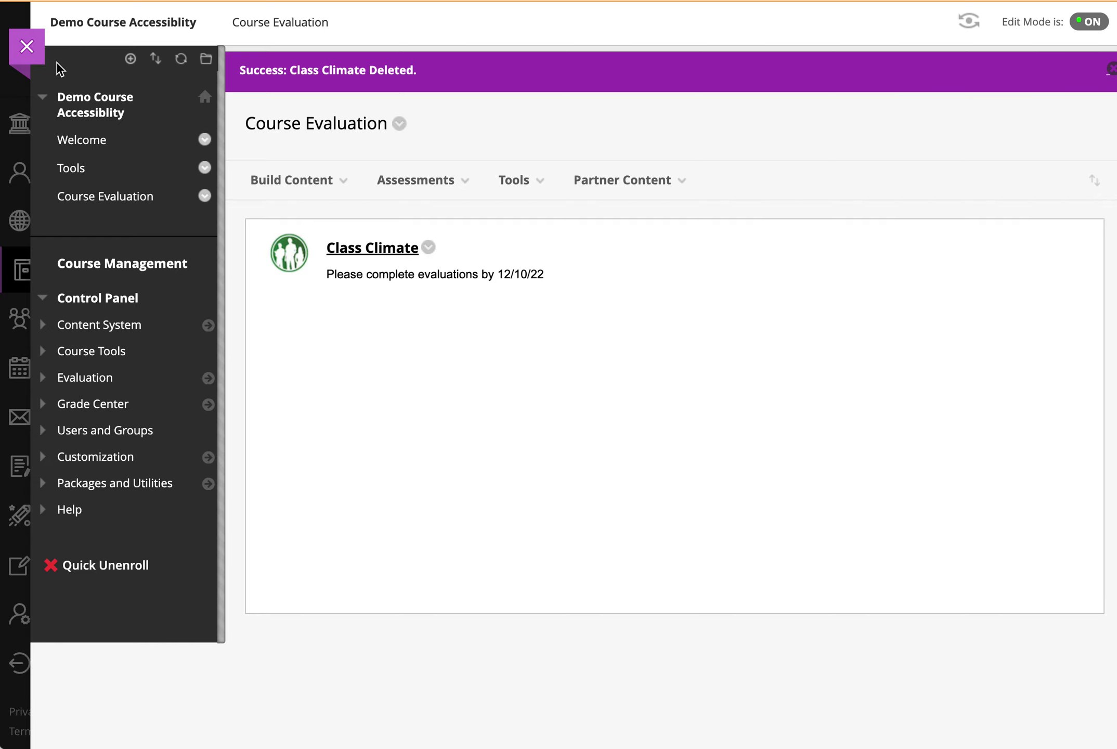
{"action": "left_click", "coordinate": [29, 49]}
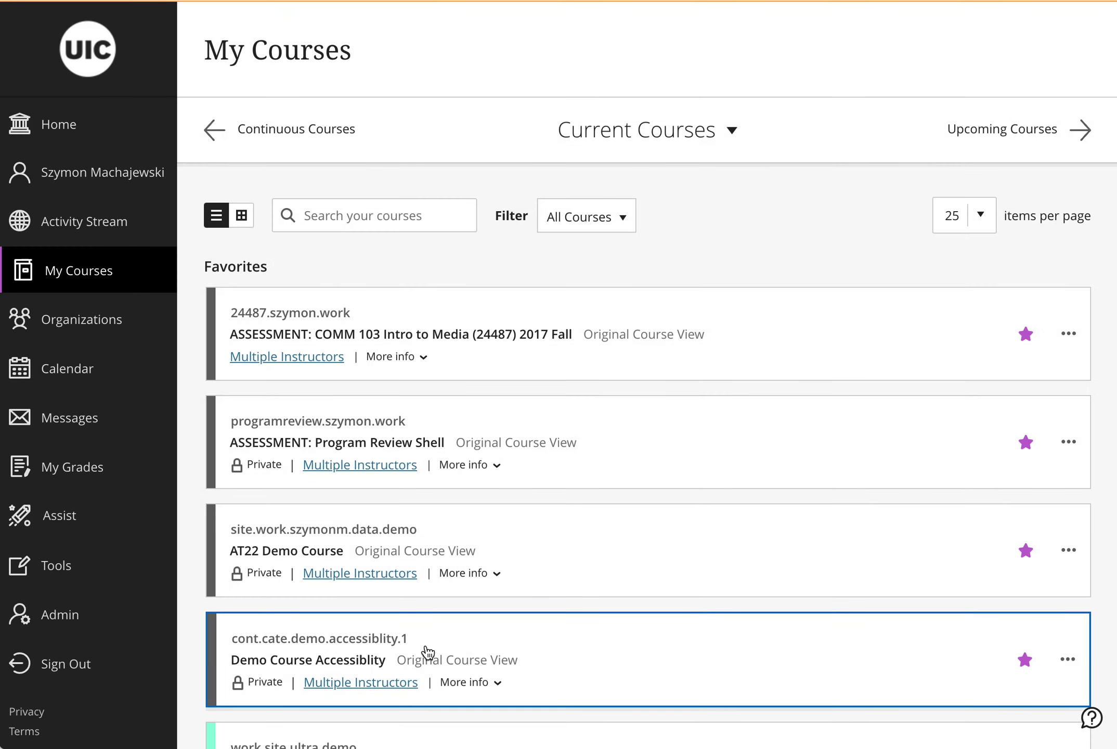
Open the Introduction to Personal Finance course from My Courses
{"action": "scroll", "coordinate": [432, 642], "scroll_direction": "down", "scroll_amount": 2}
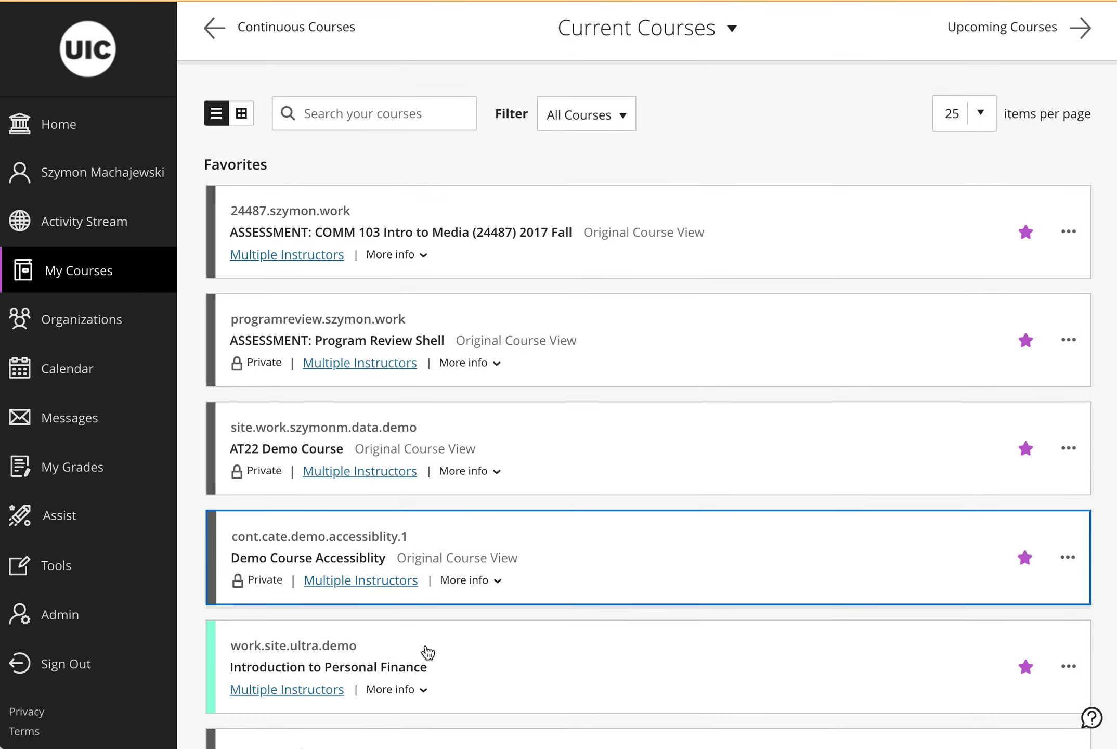
{"action": "left_click", "coordinate": [362, 665]}
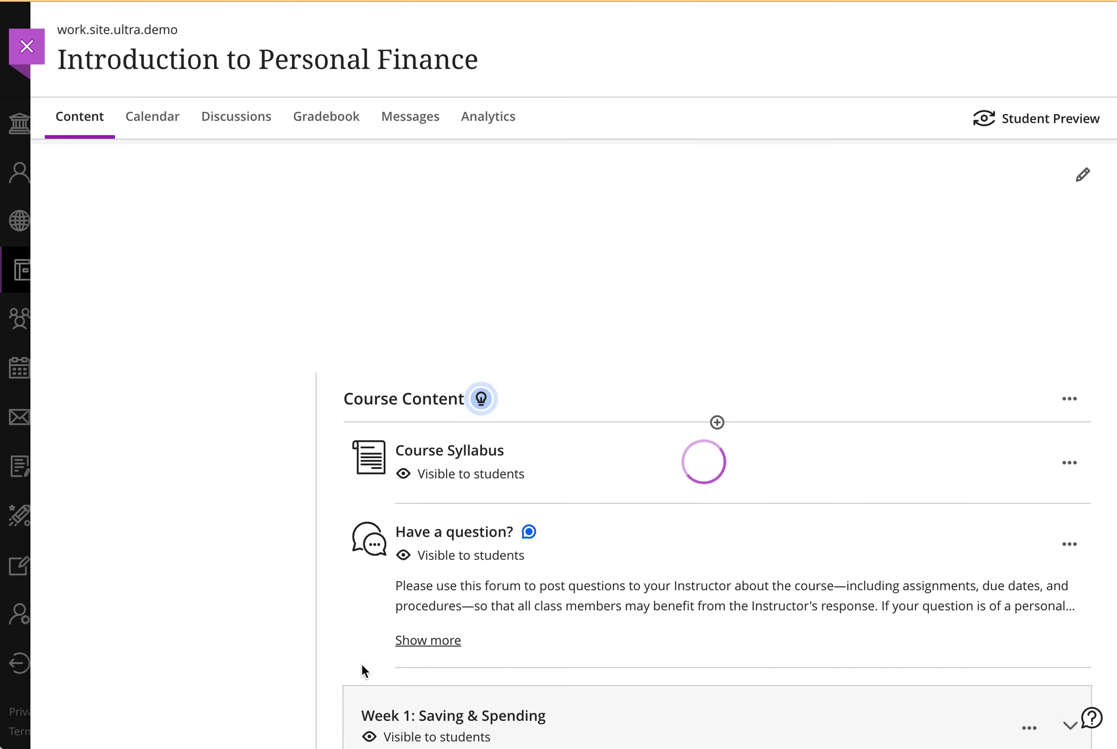
{"action": "scroll", "coordinate": [279, 485], "scroll_direction": "down", "scroll_amount": 8}
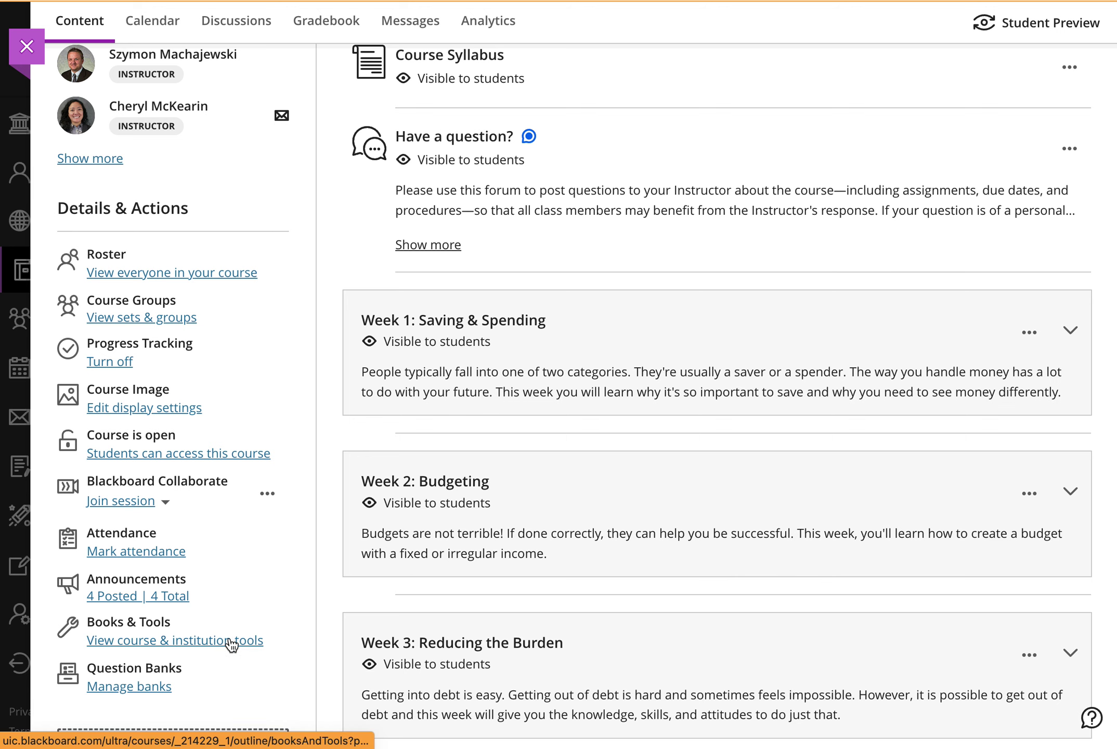
Add Class Climate from the course and institution tools list under Books & Tools
{"action": "left_click", "coordinate": [231, 644]}
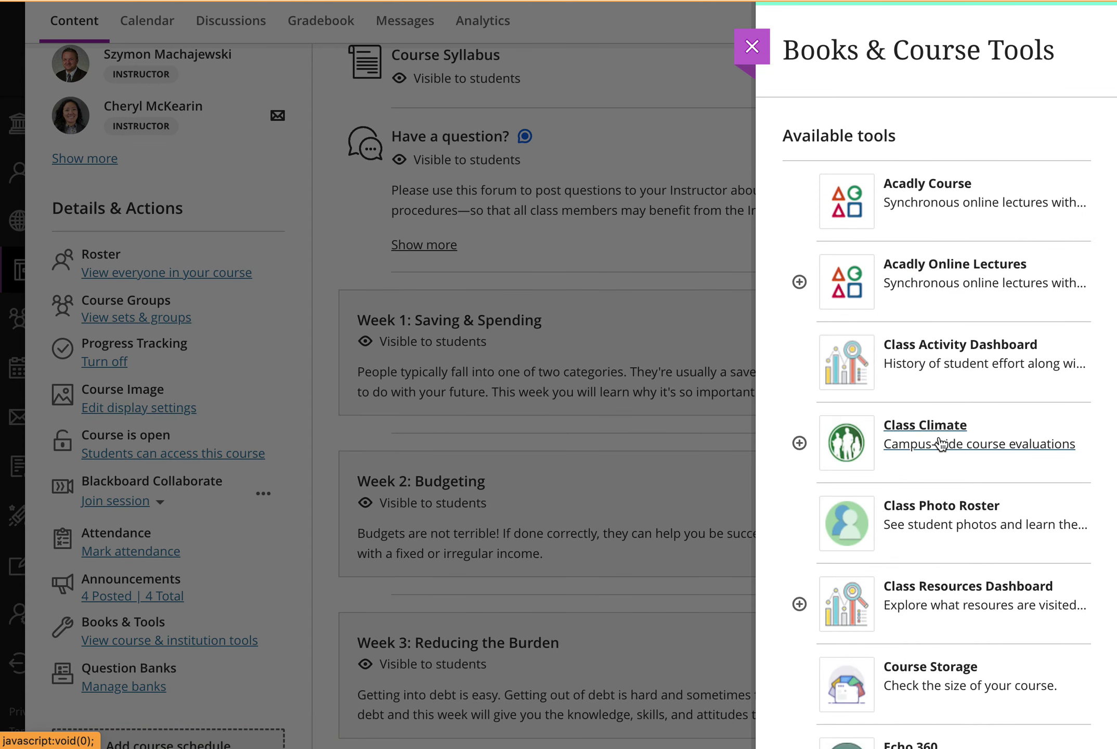
{"action": "left_click", "coordinate": [800, 445]}
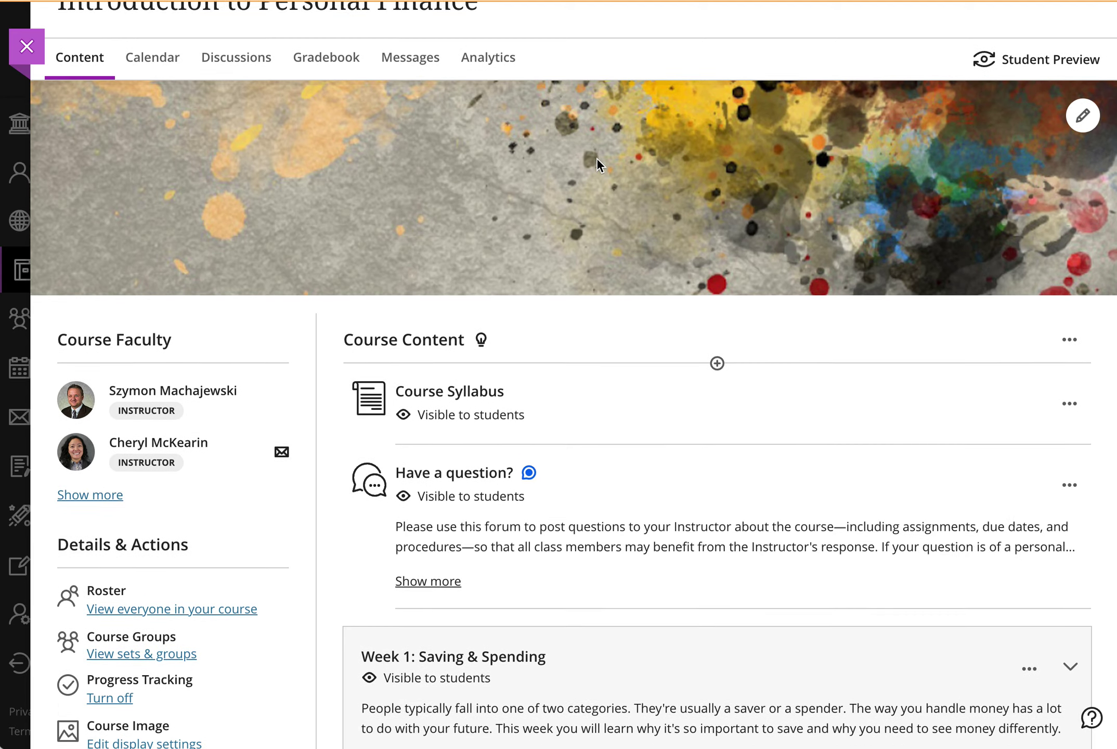
{"action": "scroll", "coordinate": [597, 158], "scroll_direction": "down", "scroll_amount": 3}
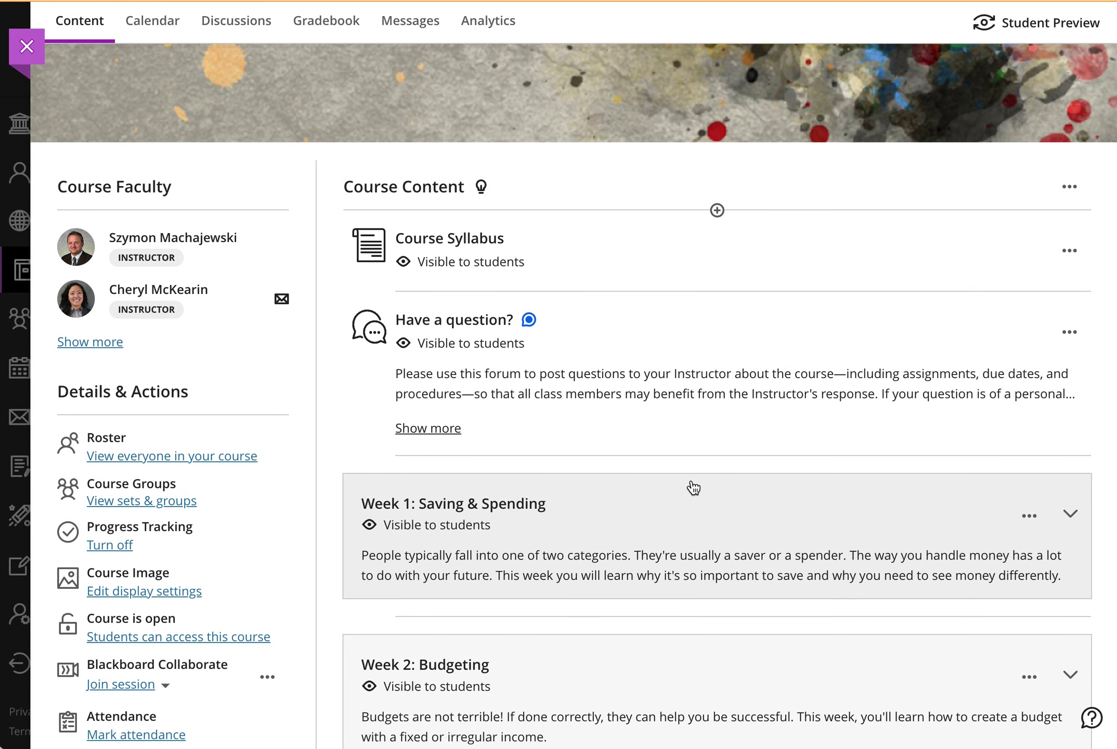
{"action": "scroll", "coordinate": [694, 487], "scroll_direction": "up", "scroll_amount": 4}
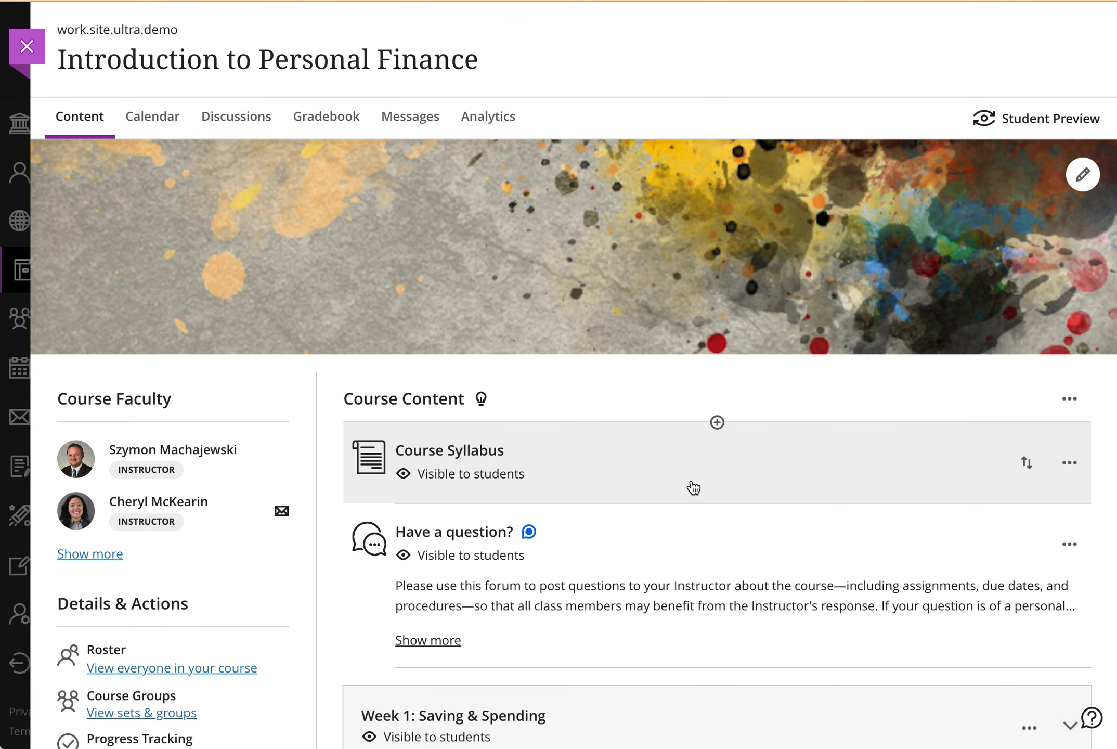